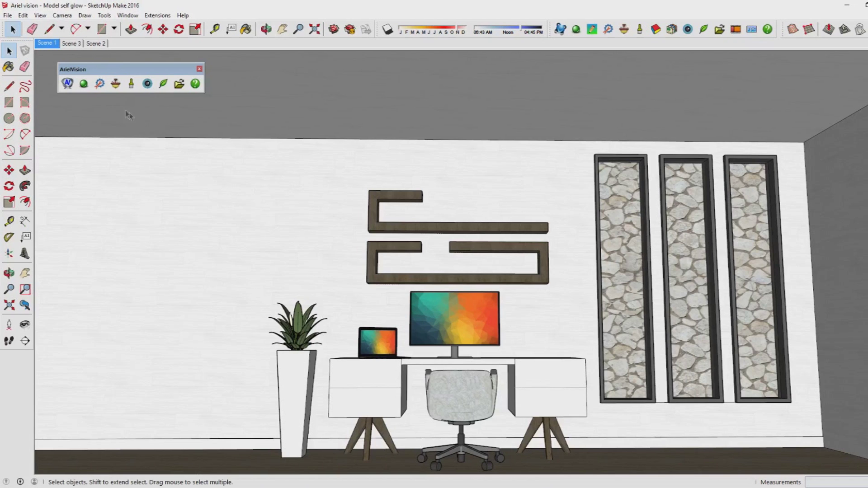
# Render the office scene with the Interior No Sun preset at high resolution, stopping after 45 passes
pyautogui.click(83, 84)
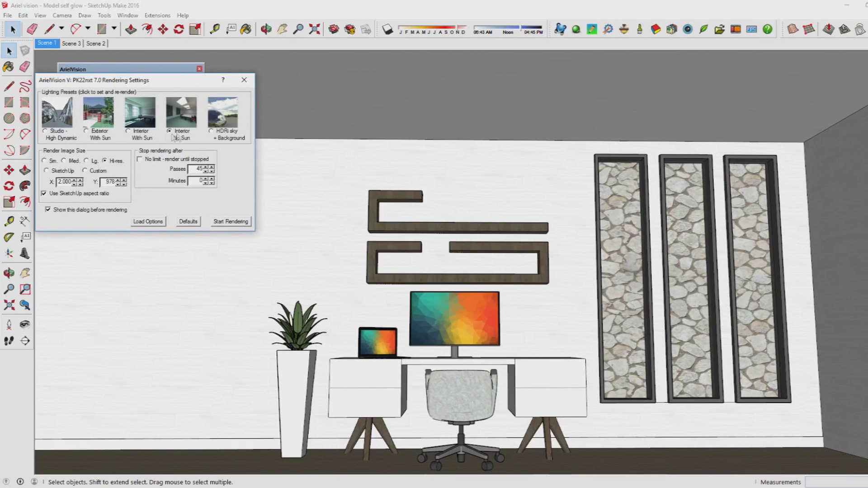
pyautogui.click(234, 221)
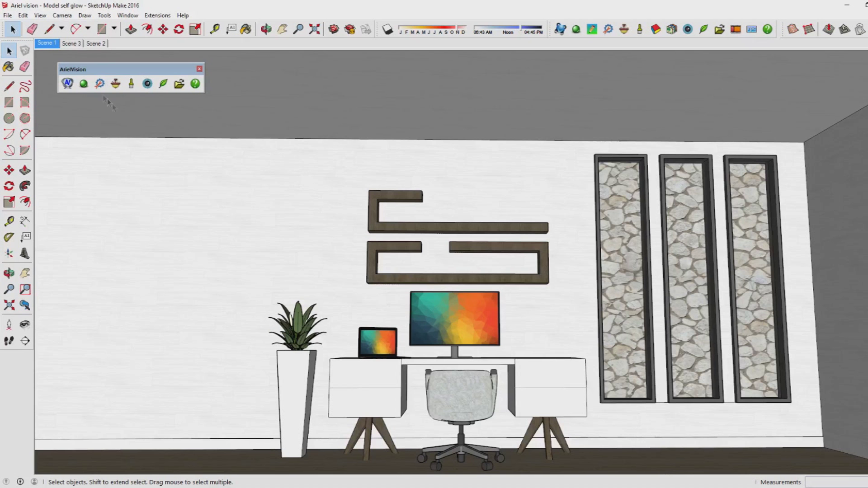
# Switch to Scene 3 and push the rectangle on the roof slab down about 0.31 m to form a recess
pyautogui.click(67, 45)
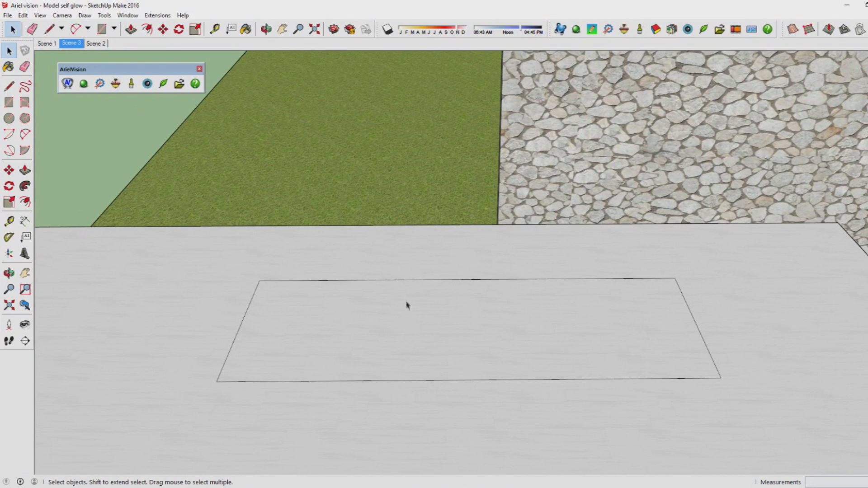
pyautogui.click(406, 310)
pyautogui.press('p')
pyautogui.moveTo(396, 320); pyautogui.dragTo(358, 353)
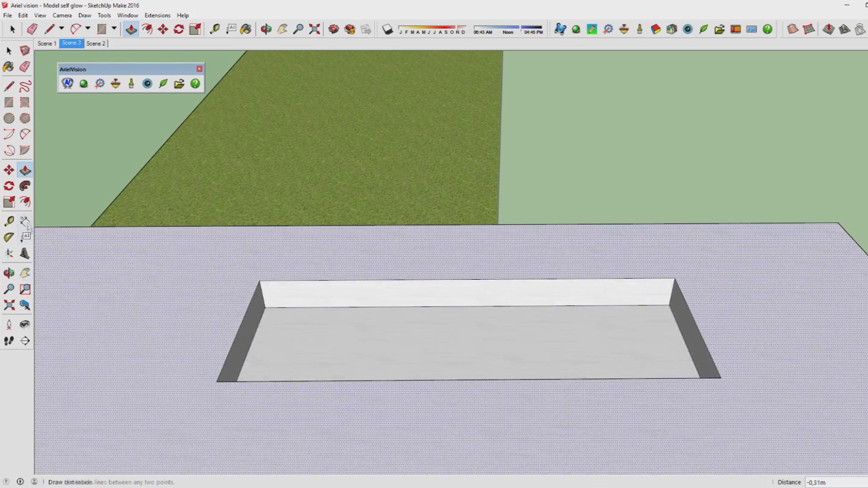
# Offset the recess floor's outline inward to define a ledge around a smaller inner rectangle
pyautogui.moveTo(447, 345); pyautogui.dragTo(443, 240, button='middle')
pyautogui.press('f')
pyautogui.click(444, 240)
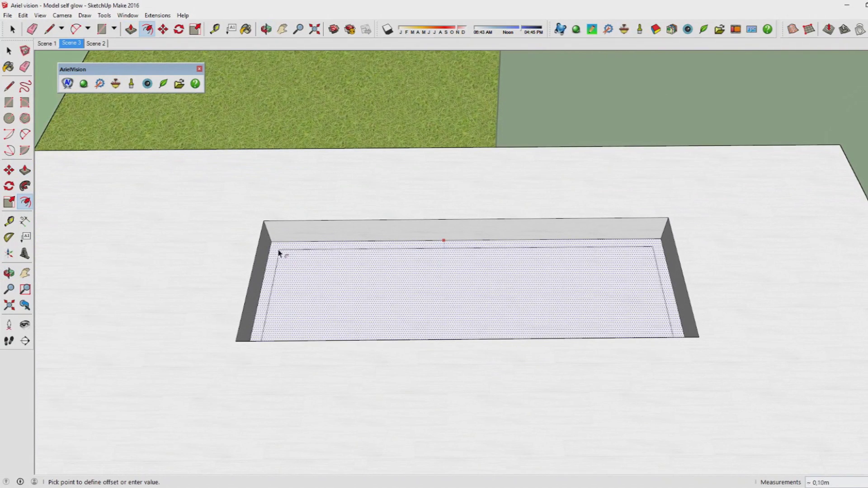
pyautogui.click(298, 263)
# Push the inner rectangle through the slab to open the ceiling, and lower the surrounding ledge by 0.05 m
pyautogui.moveTo(484, 310); pyautogui.dragTo(469, 269, button='middle')
pyautogui.press('p')
pyautogui.click(409, 273)
pyautogui.scroll(4, 366, 187)
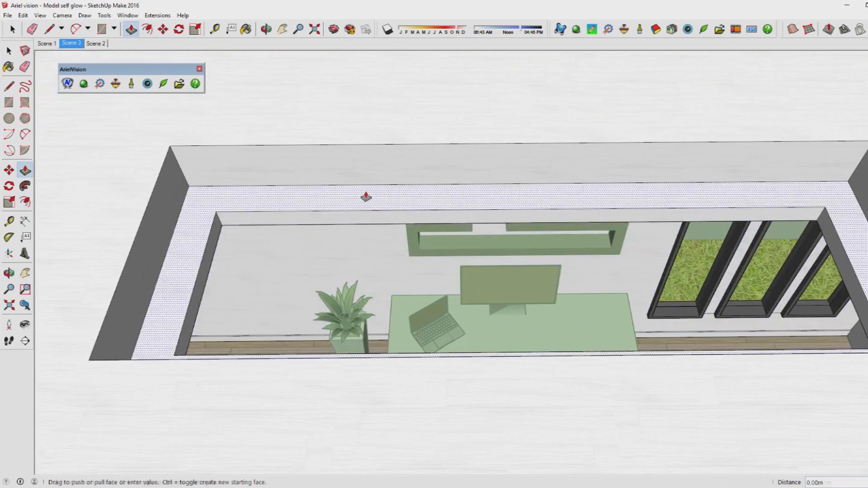
pyautogui.moveTo(365, 199); pyautogui.dragTo(365, 204)
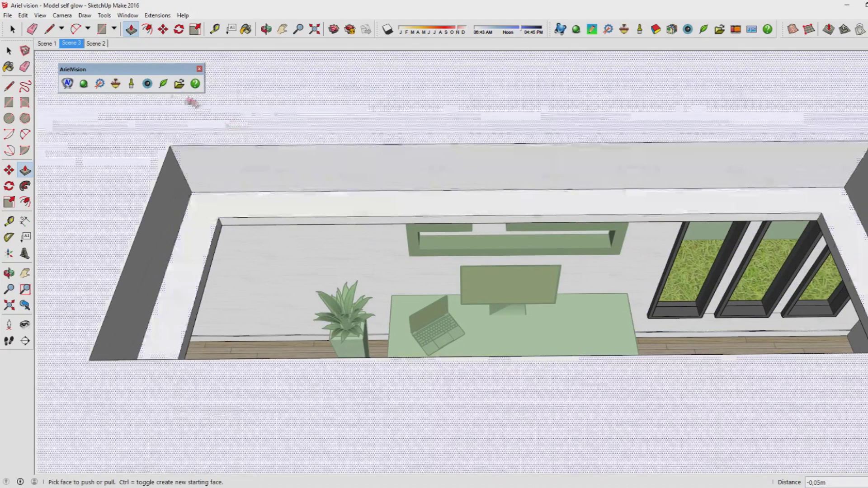
# Set up a round ceiling light 0.1 m wide with fluorescent warm color and 4,000 lumens, and start placing multiple copies
pyautogui.click(120, 87)
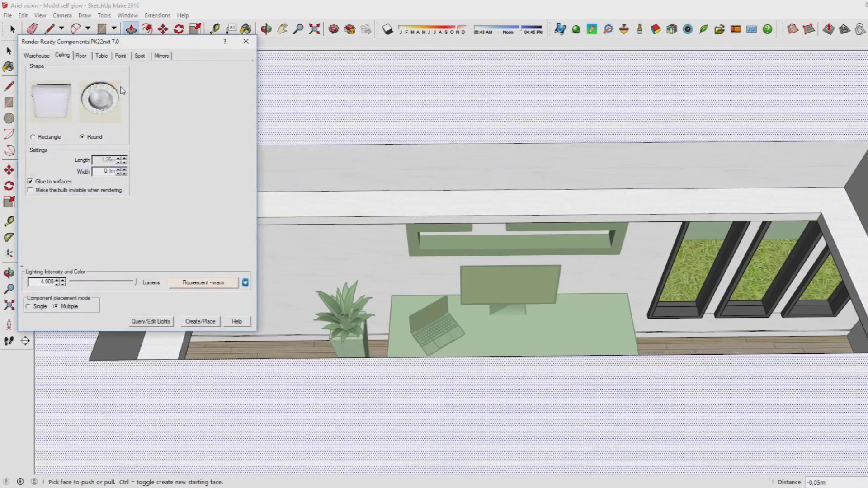
pyautogui.moveTo(111, 171); pyautogui.dragTo(100, 173)
pyautogui.click(245, 283)
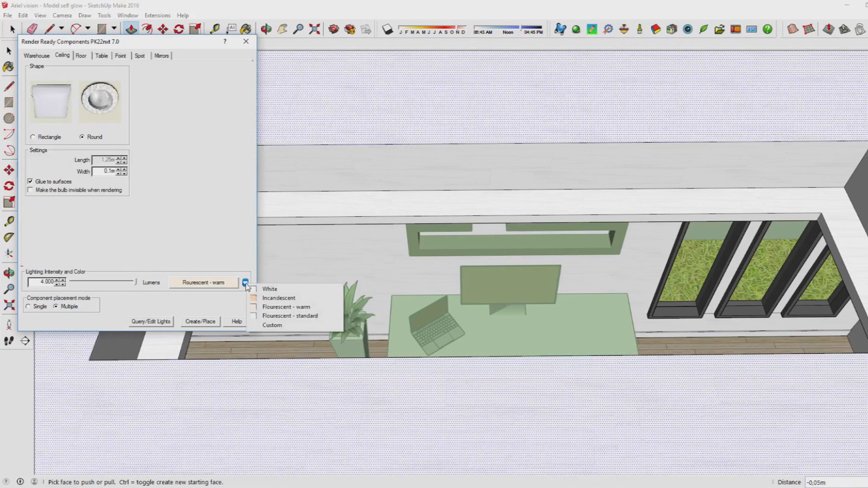
pyautogui.click(264, 307)
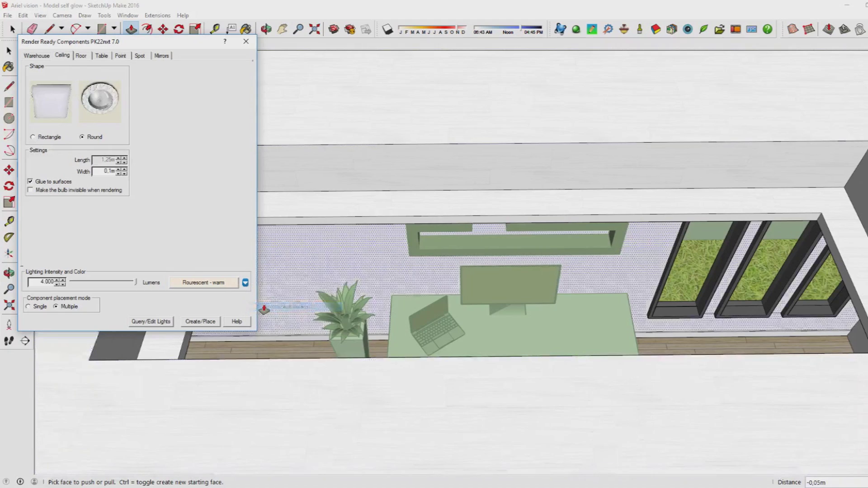
pyautogui.click(195, 325)
# Place three ceiling lights along the ledge's short side at the plant end, one at each corner and one midway
pyautogui.moveTo(346, 277); pyautogui.dragTo(312, 174, button='middle')
pyautogui.click(318, 184)
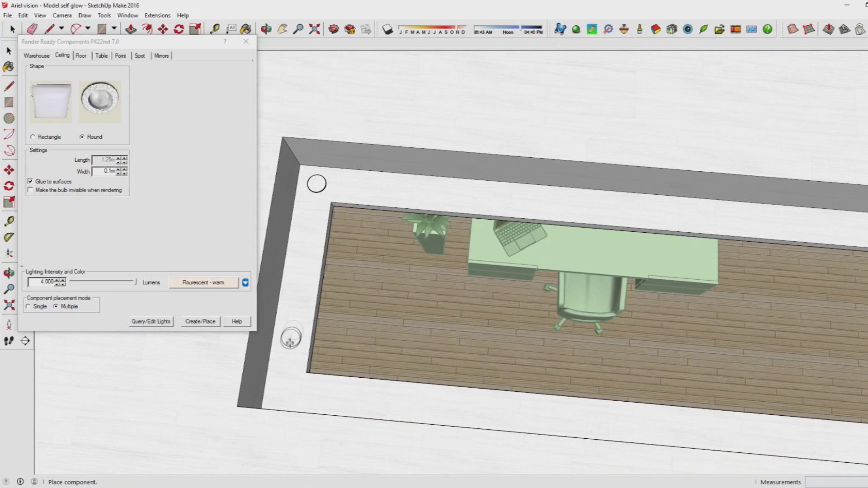
pyautogui.click(282, 391)
pyautogui.click(302, 281)
# Place three ceiling lights along the opposite short side of the ledge, one at each corner and one midway
pyautogui.moveTo(302, 281); pyautogui.dragTo(668, 354, button='middle')
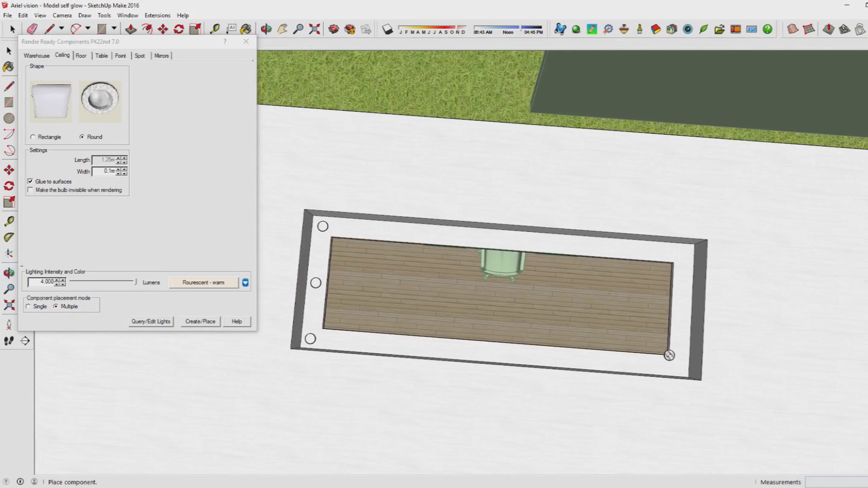
pyautogui.click(677, 366)
pyautogui.click(683, 253)
pyautogui.click(681, 306)
# Place five ceiling lights between the corner lights along the ledge's long side farther from the desk
pyautogui.click(607, 362)
pyautogui.click(542, 357)
pyautogui.click(475, 351)
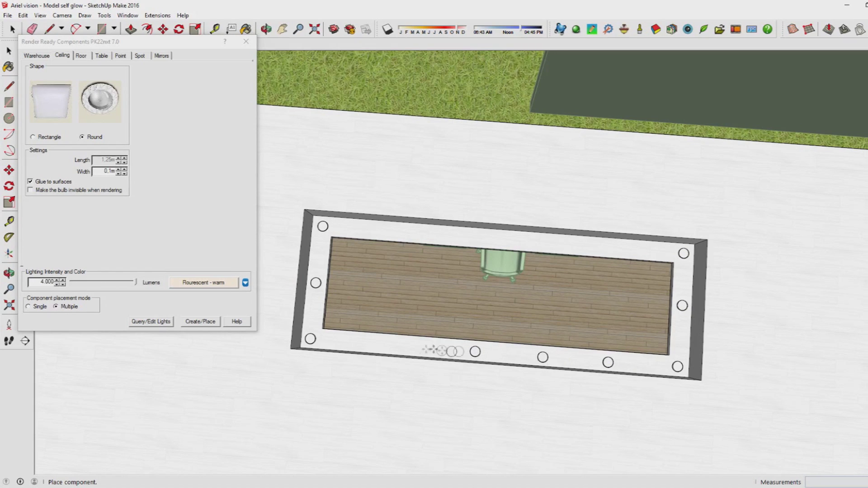
pyautogui.click(386, 345)
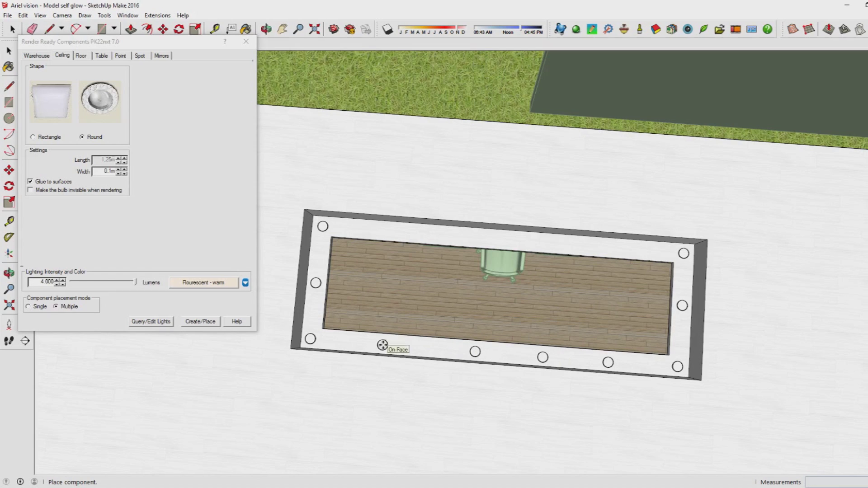
pyautogui.click(439, 350)
pyautogui.press('space')
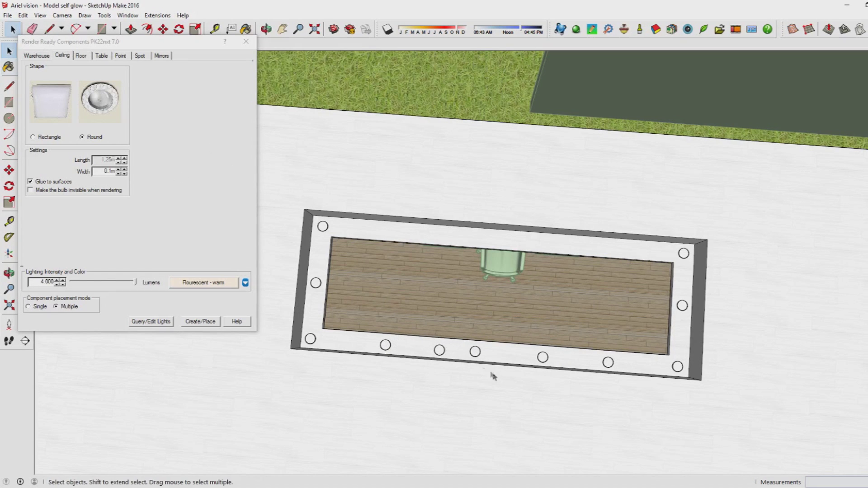
# Move the middle light of the long row and the row's last light toward the stone-niche end to even the spacing
pyautogui.click(474, 350)
pyautogui.press('m')
pyautogui.click(488, 352)
pyautogui.click(508, 354)
pyautogui.press('space')
pyautogui.click(608, 362)
pyautogui.press('m')
pyautogui.click(623, 363)
pyautogui.click(633, 363)
pyautogui.press('space')
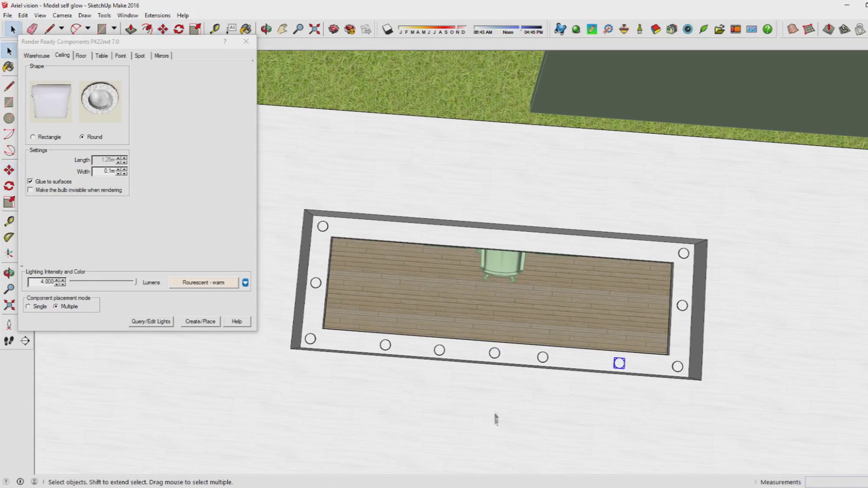
# Move the row's fourth light about 0.12 m toward the niche end, and shift the first light slightly toward the plant end
pyautogui.click(543, 358)
pyautogui.press('m')
pyautogui.click(560, 356)
pyautogui.click(573, 358)
pyautogui.press('space')
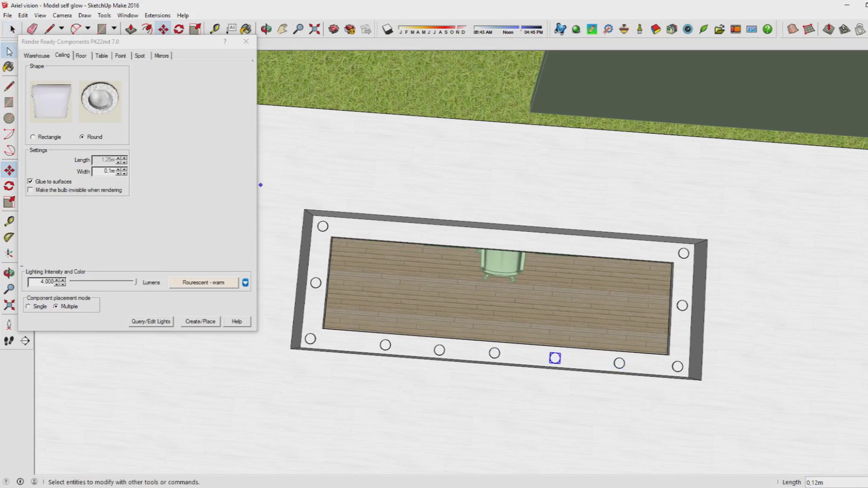
pyautogui.click(384, 345)
pyautogui.press('m')
pyautogui.click(399, 346)
pyautogui.click(392, 347)
pyautogui.press('space')
# Copy the five evenly spaced lights and paste them onto the ledge's opposite long side, nearer the desk
pyautogui.keyDown('shift'); pyautogui.click(439, 350); pyautogui.keyUp('shift')
pyautogui.keyDown('shift'); pyautogui.click(496, 353); pyautogui.keyUp('shift')
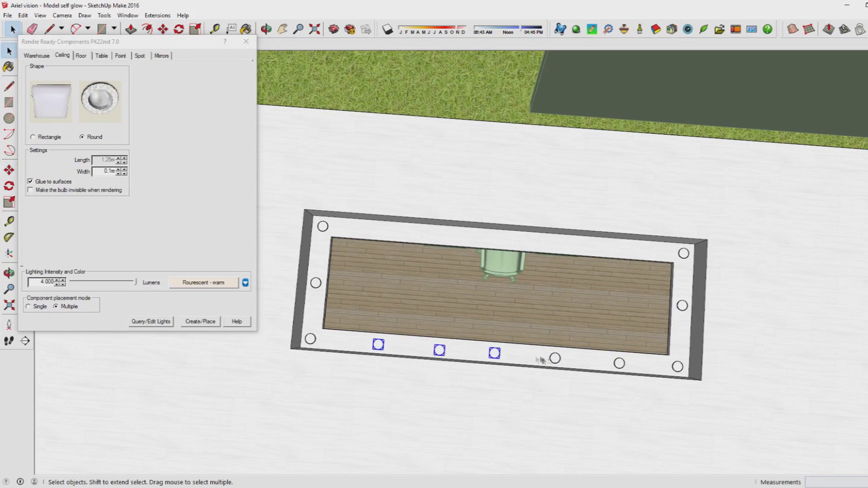
pyautogui.keyDown('shift'); pyautogui.click(555, 359); pyautogui.keyUp('shift')
pyautogui.keyDown('shift'); pyautogui.click(619, 363); pyautogui.keyUp('shift')
pyautogui.hotkey('ctrl', 'c')
pyautogui.hotkey('ctrl', 'v')
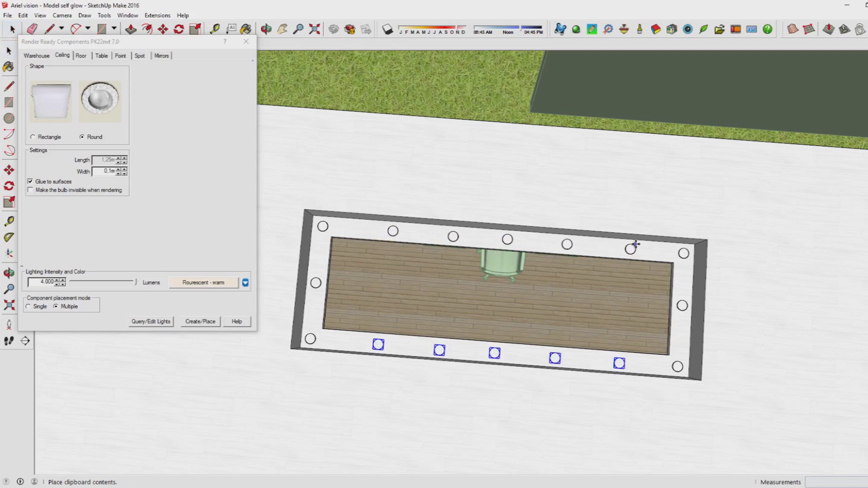
pyautogui.click(628, 242)
# Draw a 3.80 m by 1.31 m rectangle across the top of the recess to close it
pyautogui.moveTo(628, 242); pyautogui.dragTo(682, 199, button='middle')
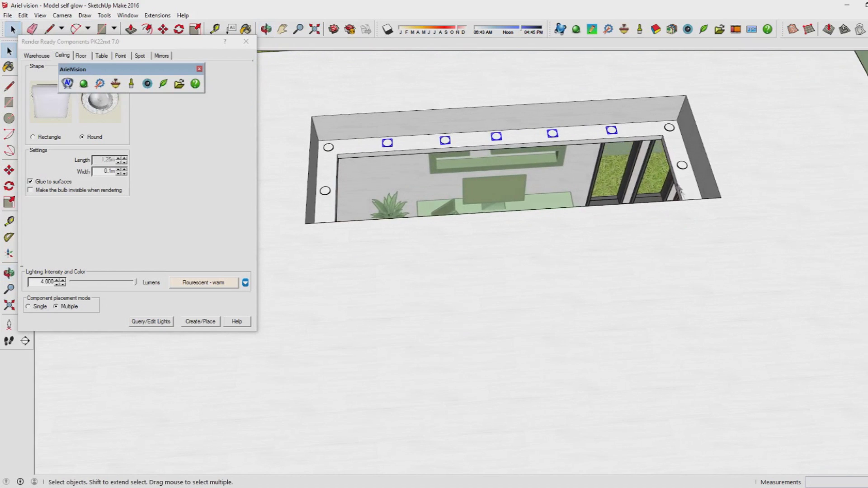
pyautogui.press('r')
pyautogui.click(311, 117)
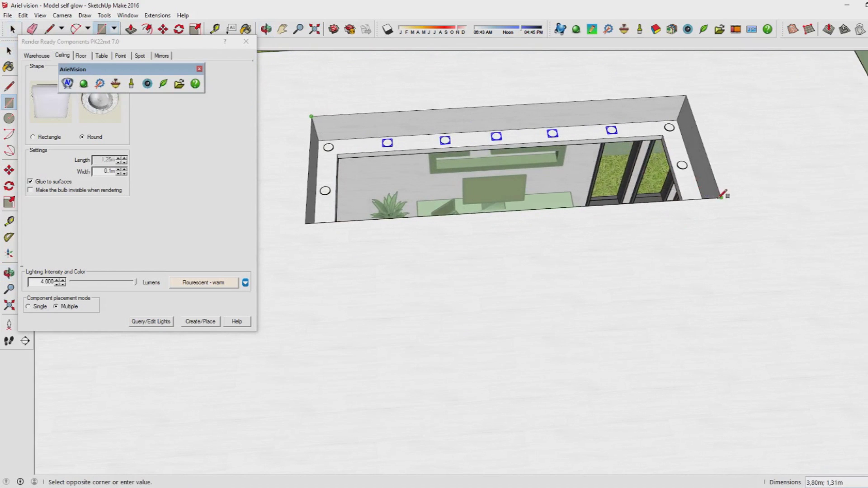
pyautogui.click(722, 195)
pyautogui.click(9, 50)
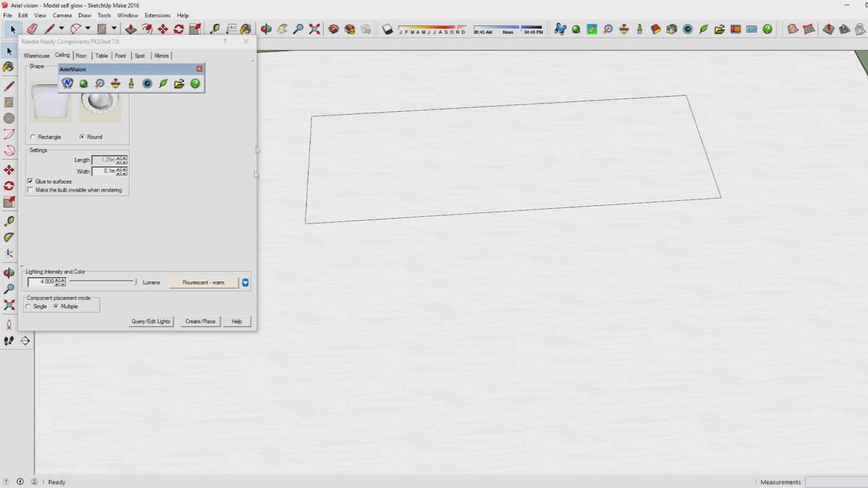
# Close the light component settings, return to Scene 1, and render it with the Interior No Sun preset and 45 passes
pyautogui.click(246, 41)
pyautogui.click(49, 47)
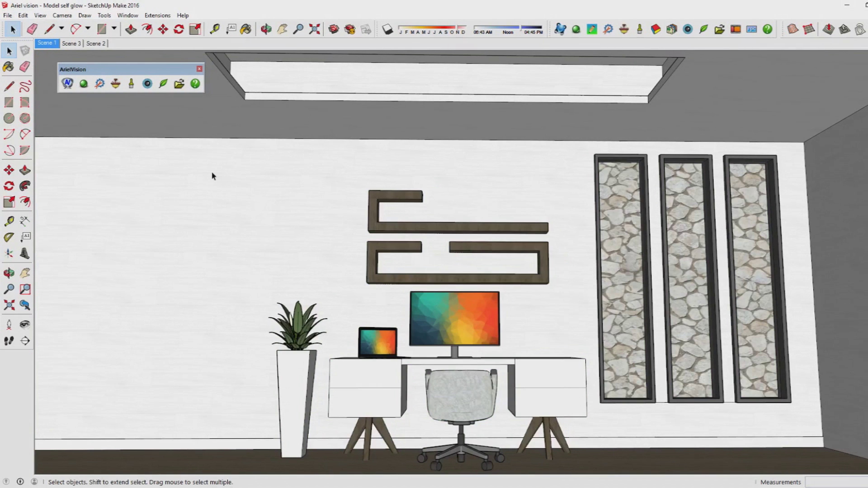
pyautogui.click(77, 86)
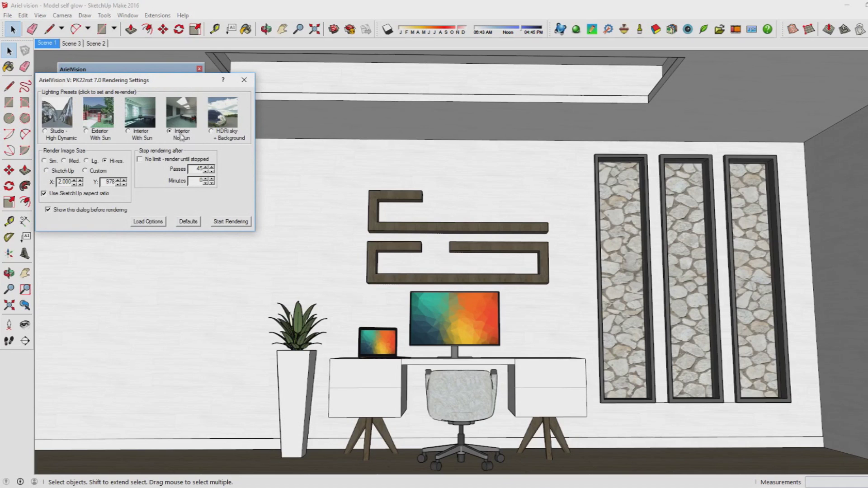
pyautogui.click(239, 222)
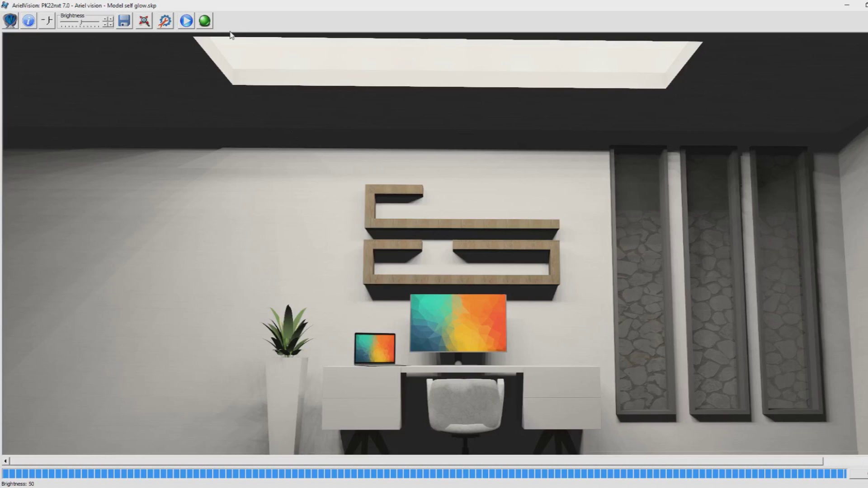
# Lower the rendered image's brightness to 31 in the image adjustments
pyautogui.click(49, 21)
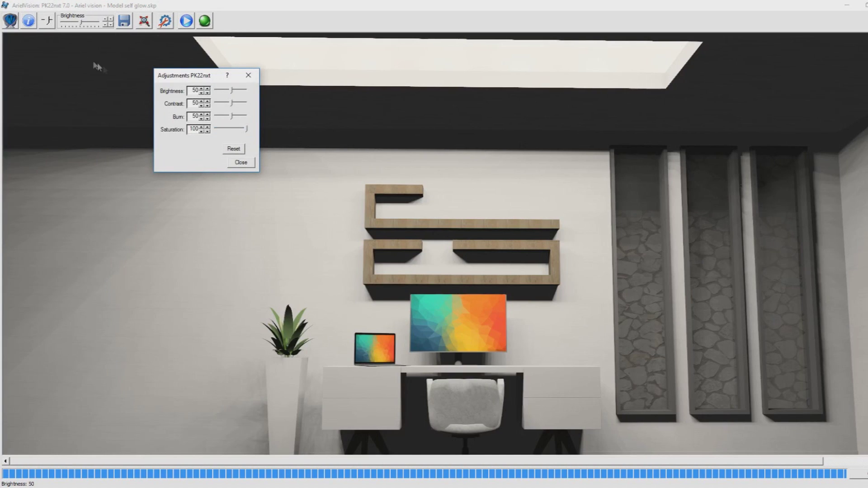
pyautogui.click(208, 93)
pyautogui.click(207, 93)
pyautogui.click(207, 93)
pyautogui.click(208, 93)
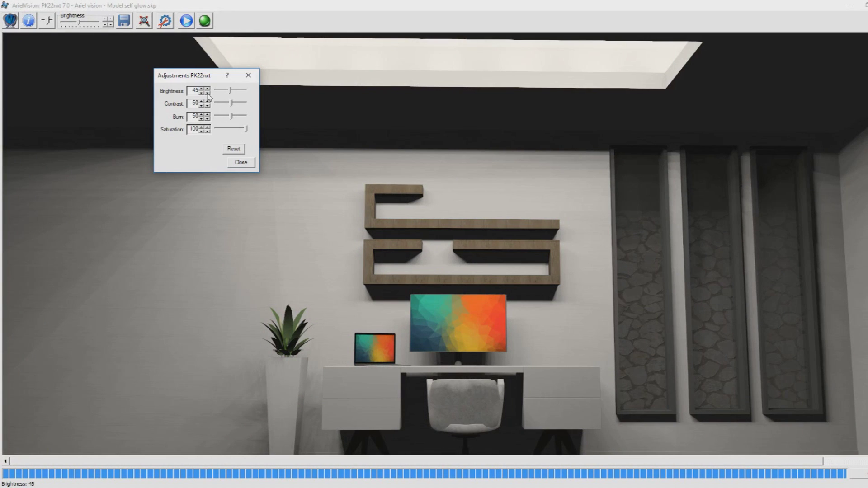
pyautogui.click(208, 93)
pyautogui.click(208, 93)
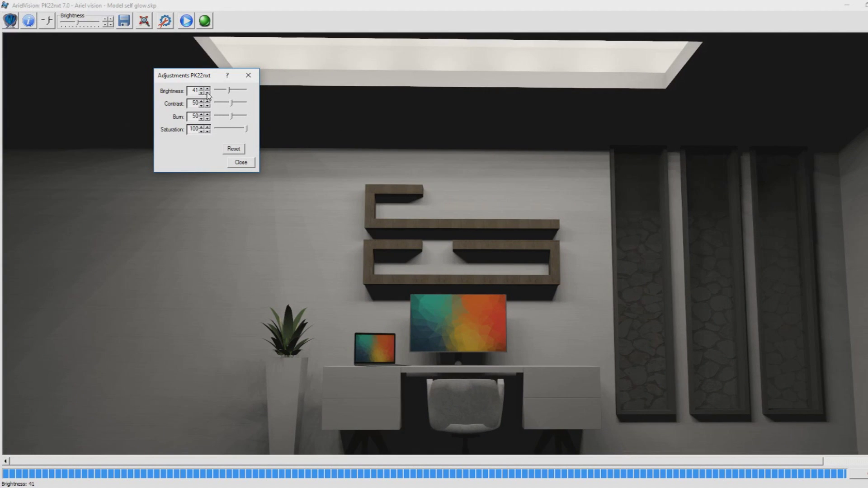
pyautogui.click(202, 93)
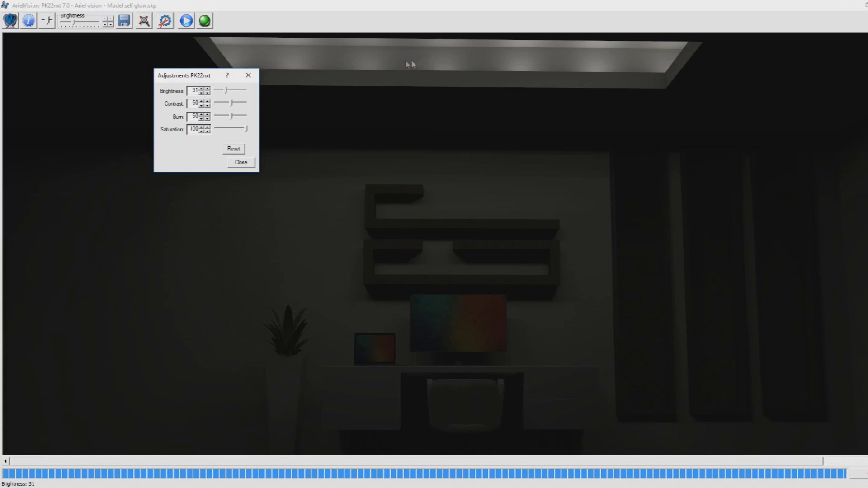
pyautogui.click(203, 92)
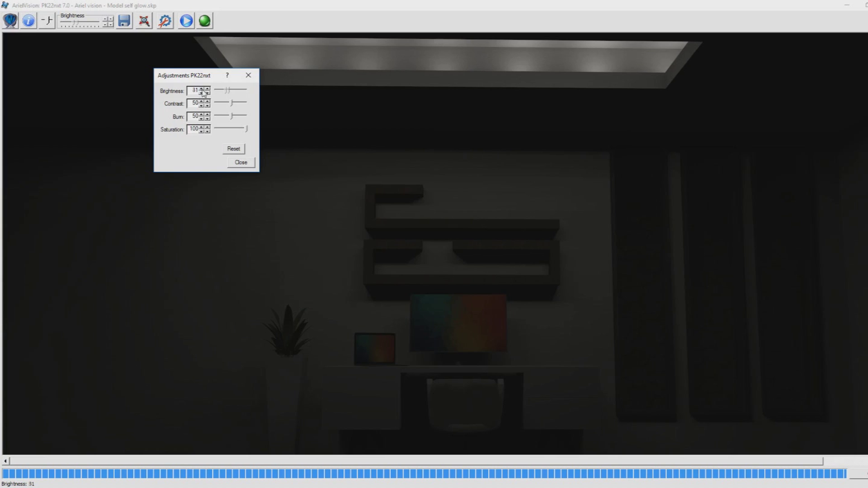